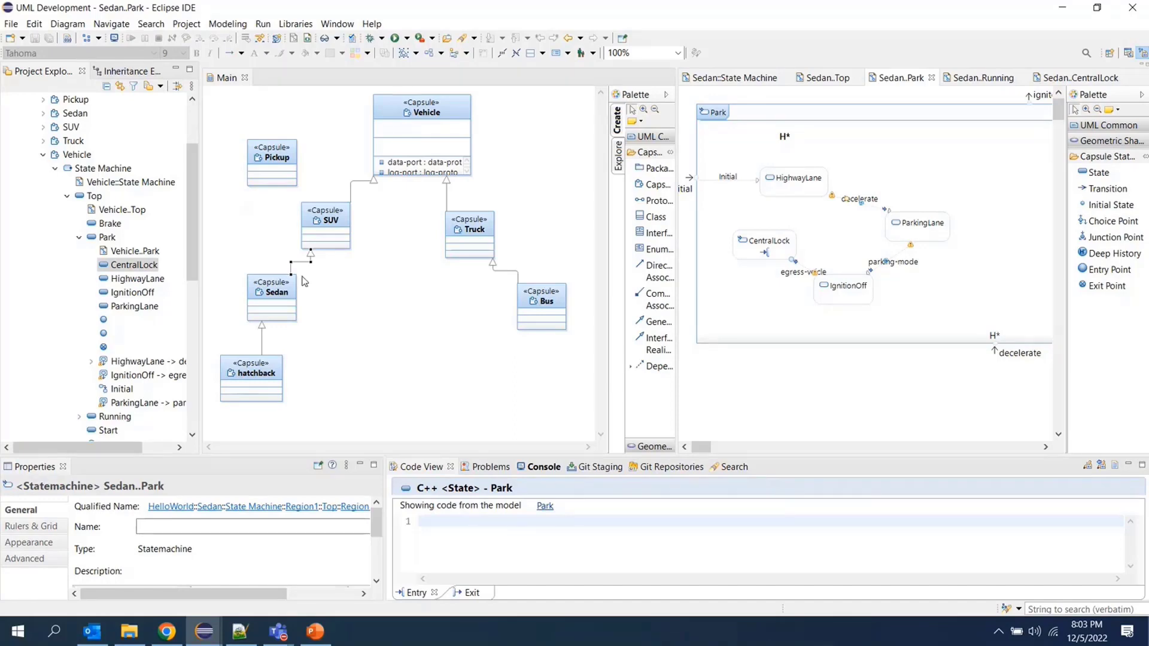
Step: Try to redirect Sedan's generalization to Pickup and enlarge the Inheritance Rearrangement dialog so the full element names fit
drag(310, 250, 270, 181)
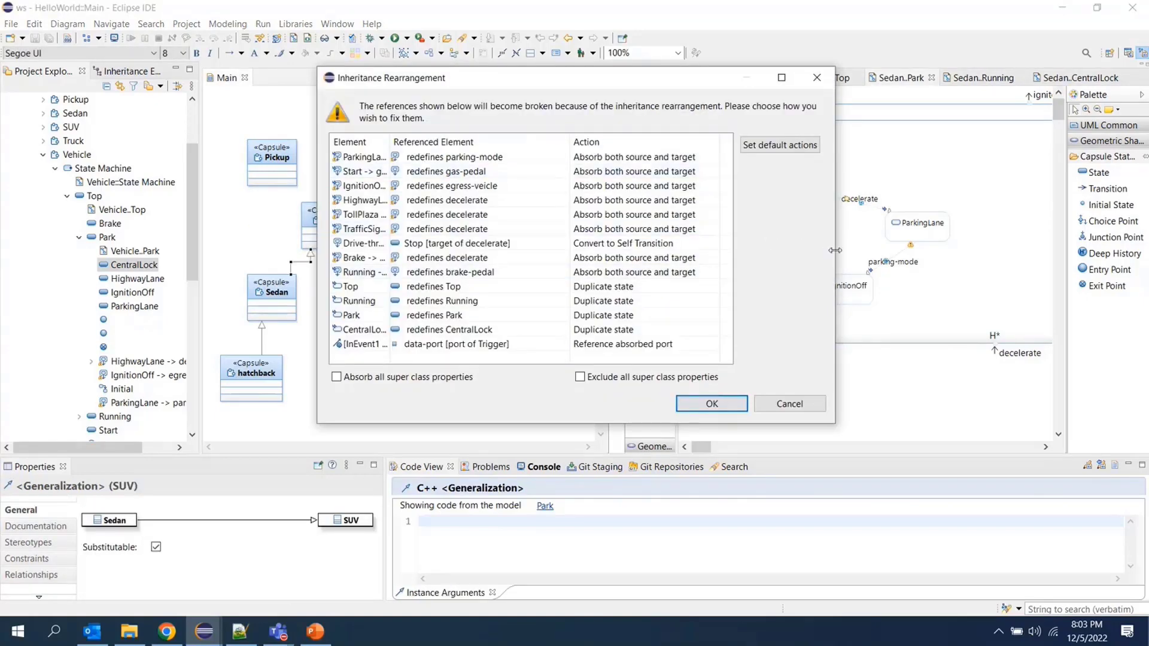
drag(834, 251, 992, 252)
drag(390, 142, 542, 141)
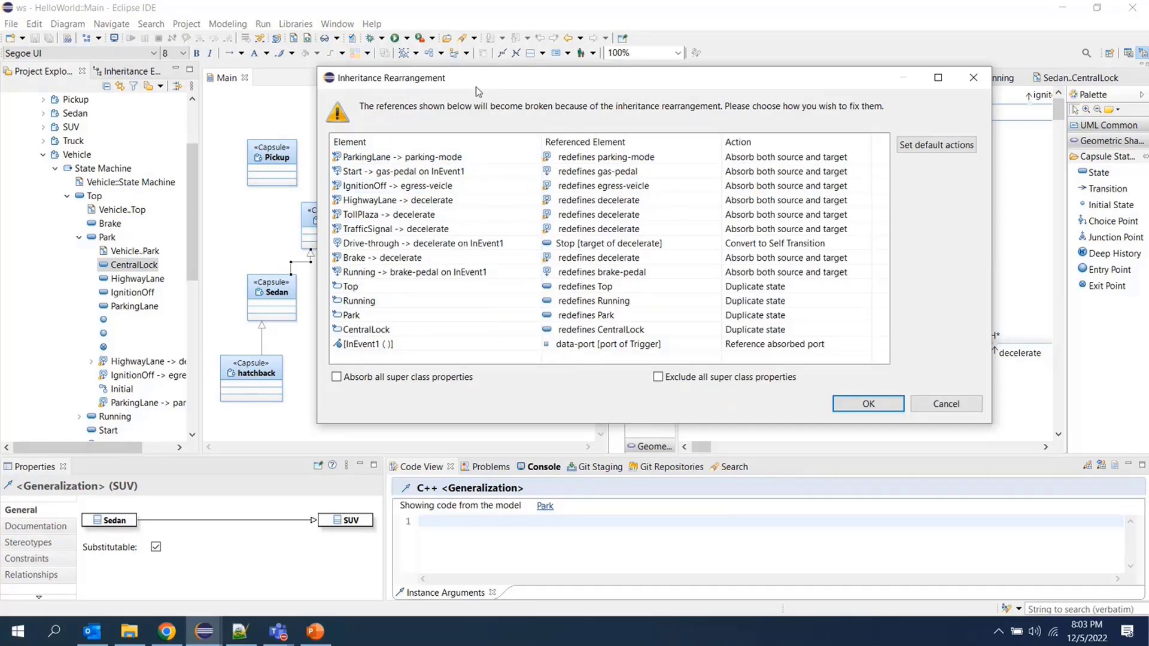
drag(482, 89, 223, 100)
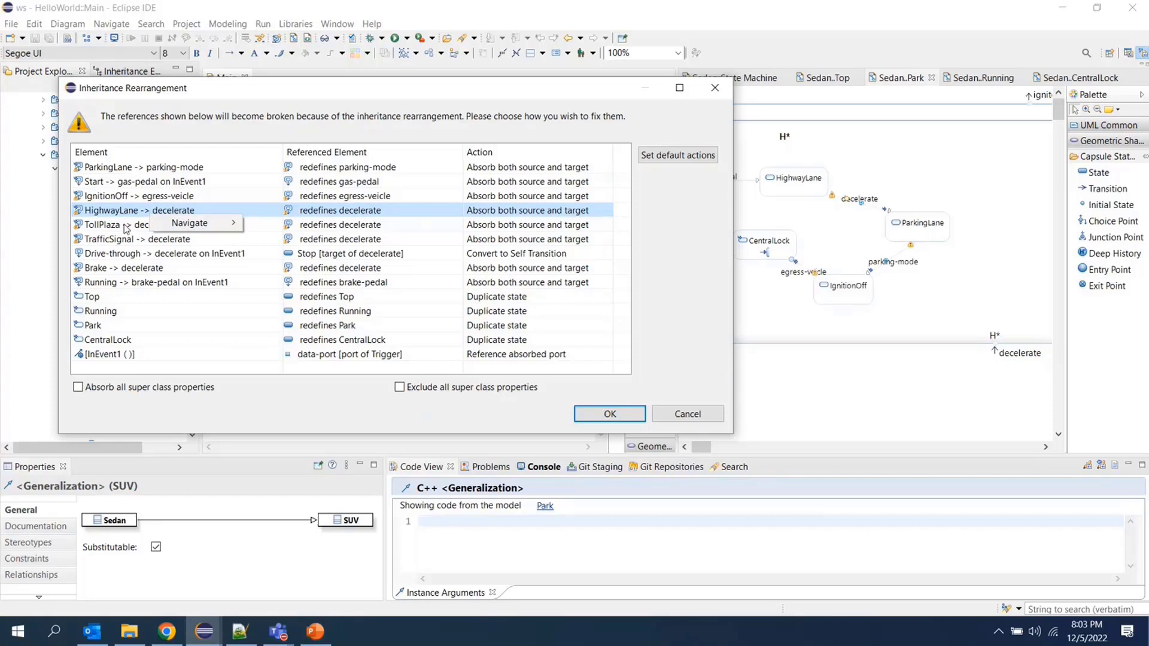
Step: Locate the TollPlaza decelerate transition in the diagram editor and in the project tree from the list of broken references
right_click(147, 228)
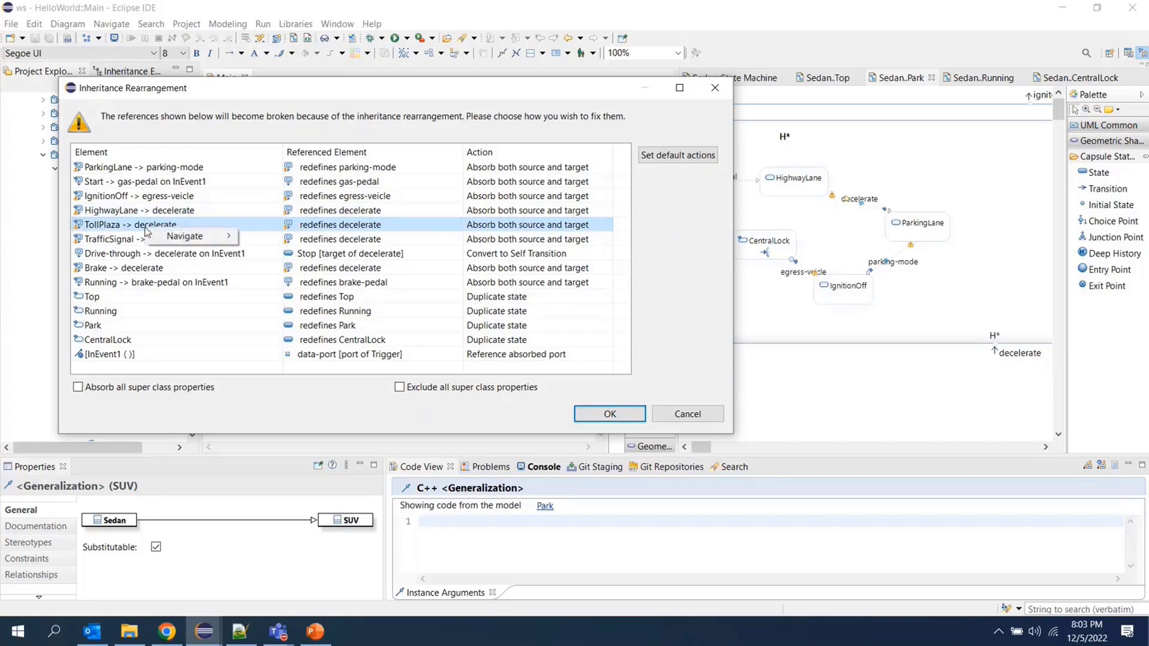
mouse_move(185, 239)
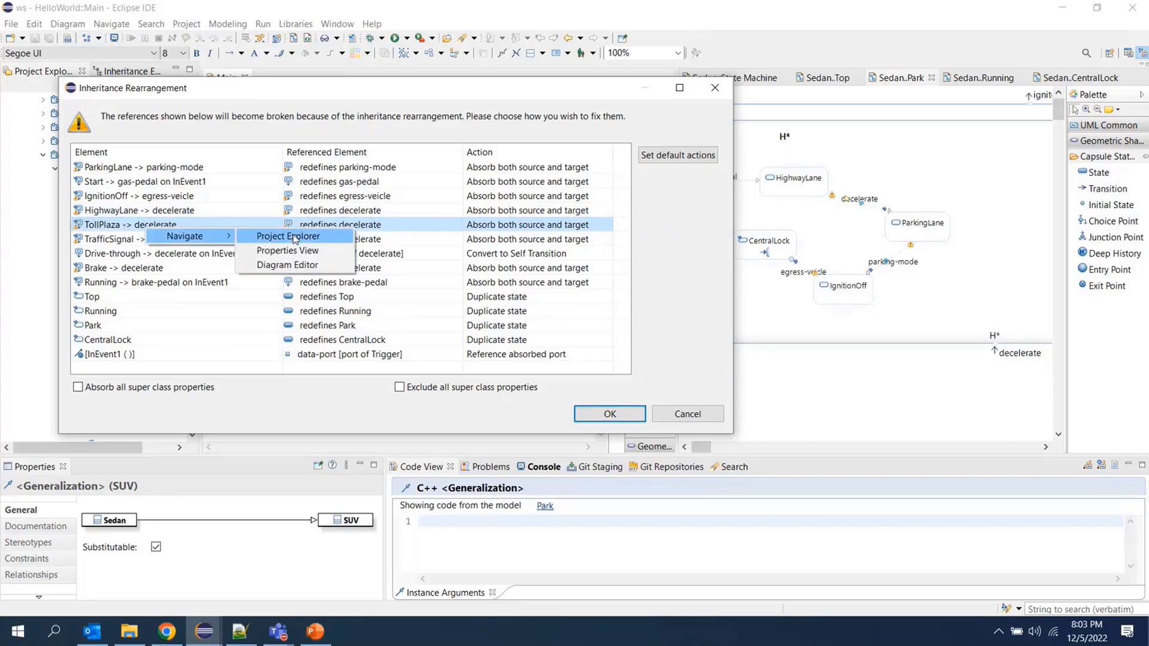
click(298, 268)
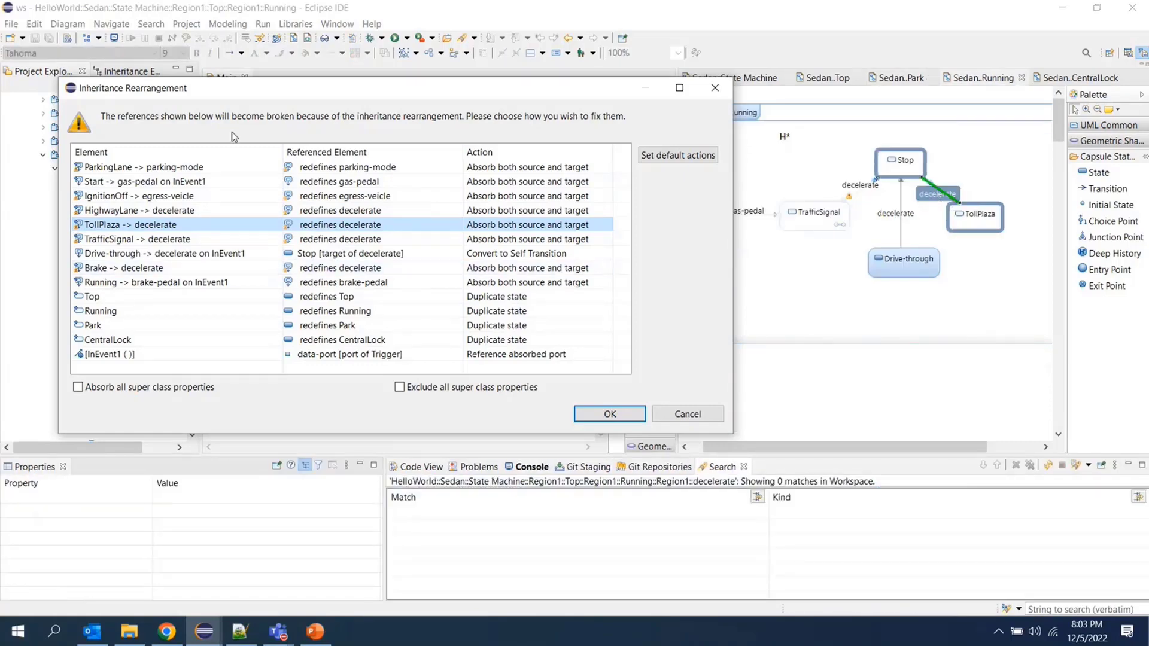
drag(242, 93, 440, 110)
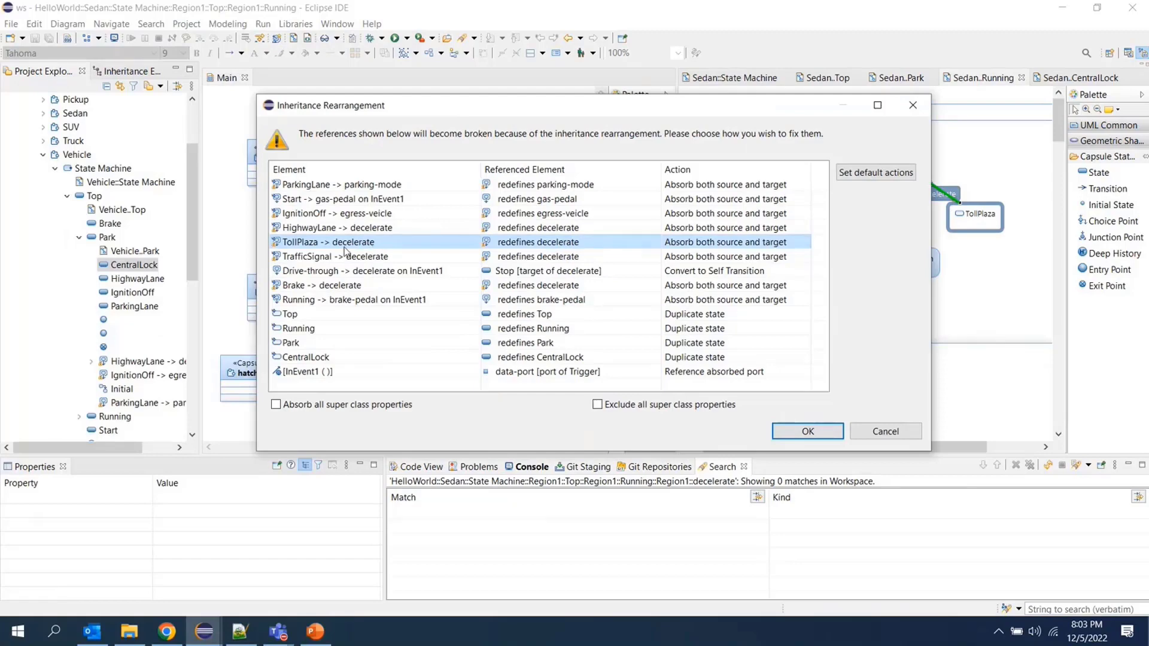
double_click(343, 246)
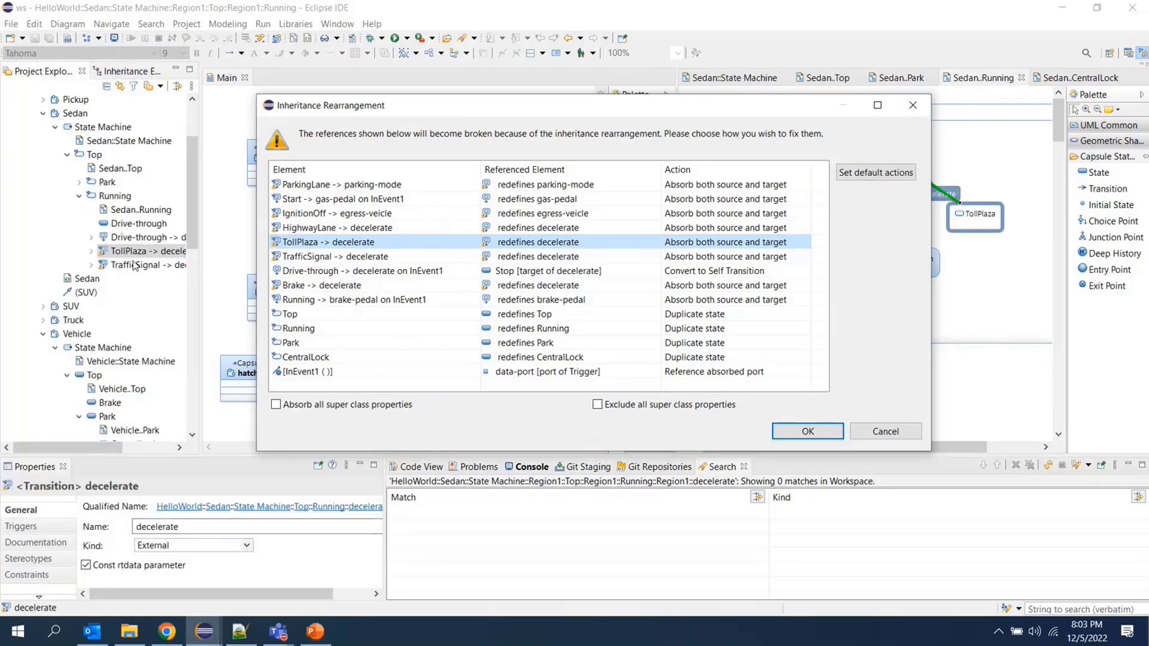
drag(485, 105, 313, 88)
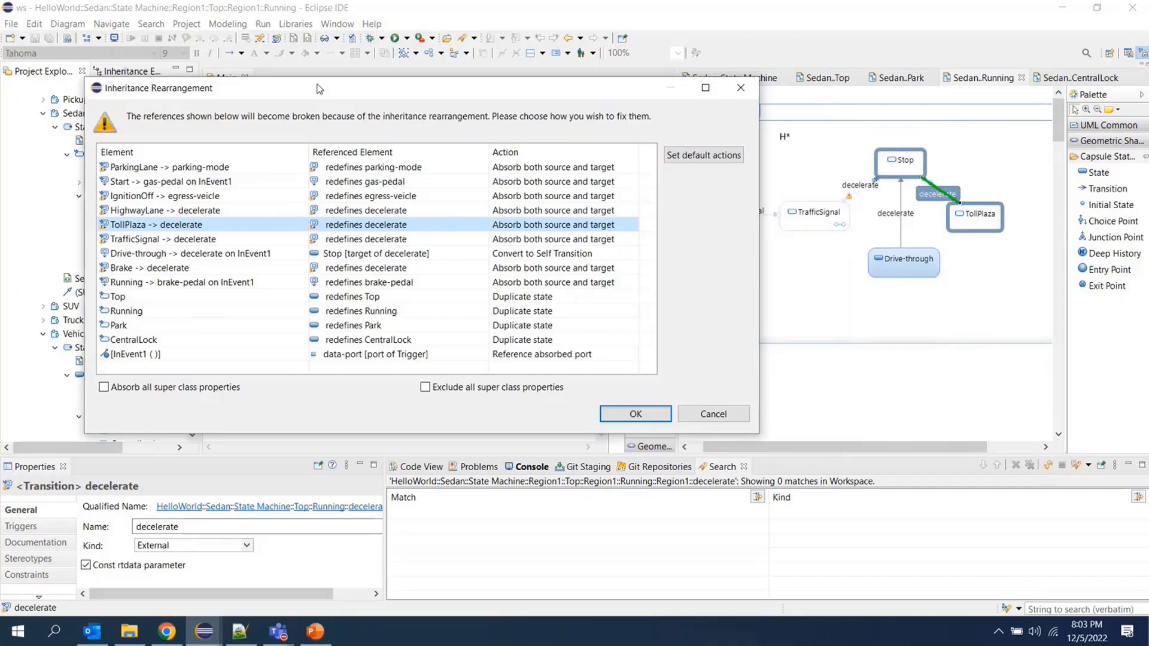
Step: Try the Delete transition action for the Drive-through decelerate transition, select the InEvent1 reference, and dismiss the rearrangement
click(412, 258)
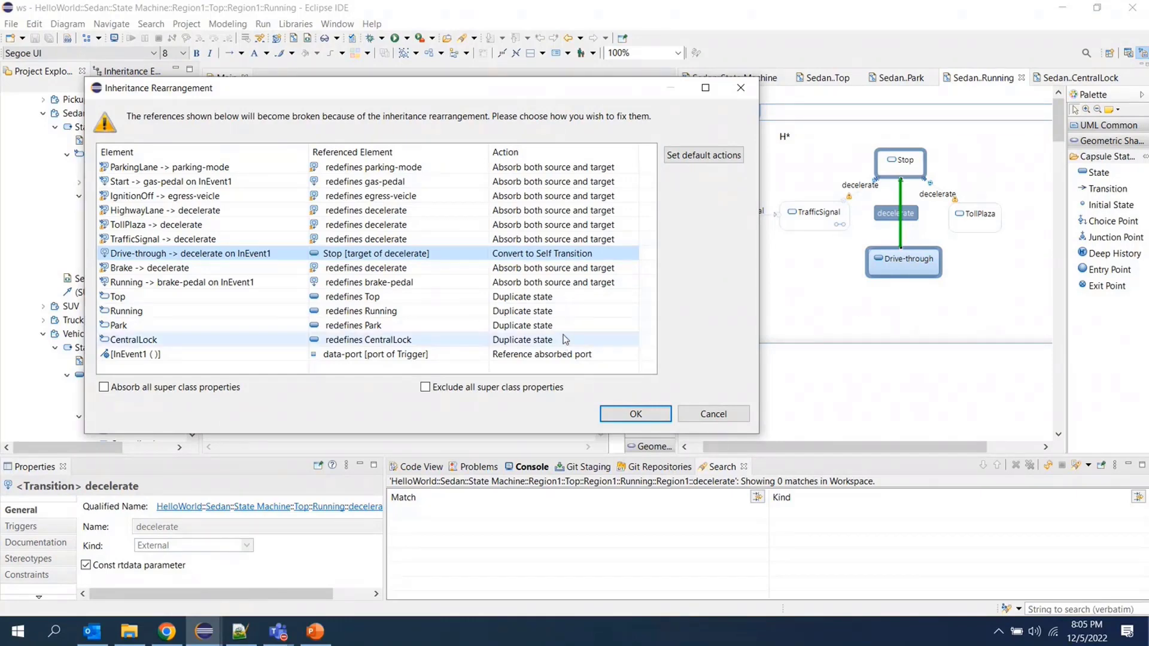
click(598, 253)
click(632, 255)
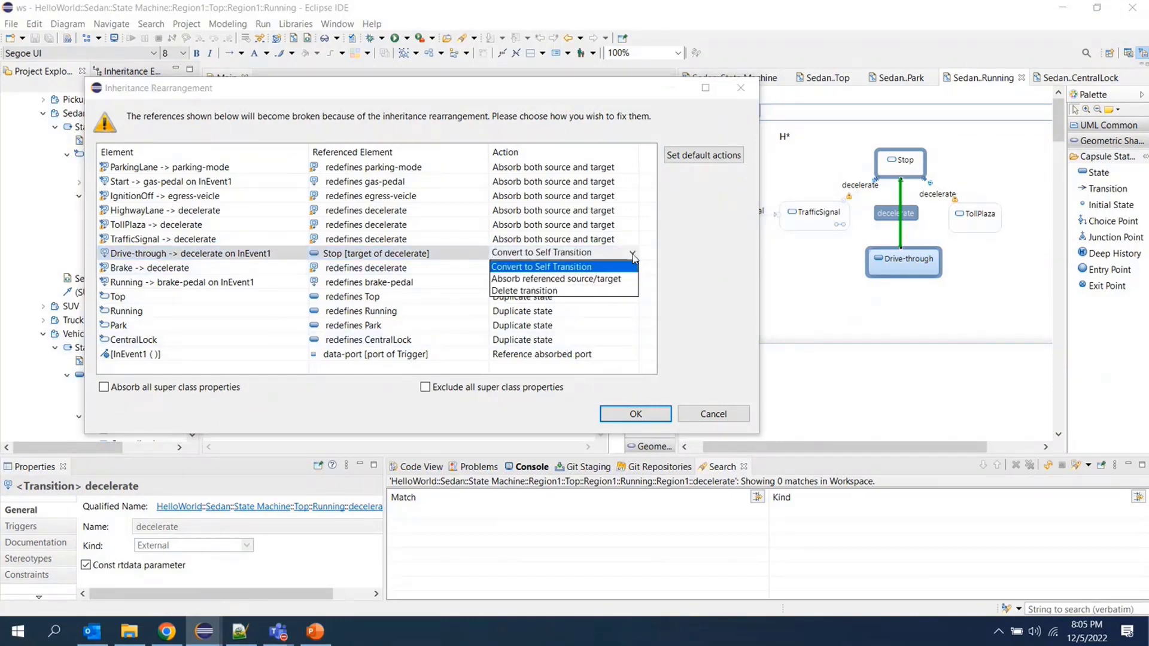
click(550, 291)
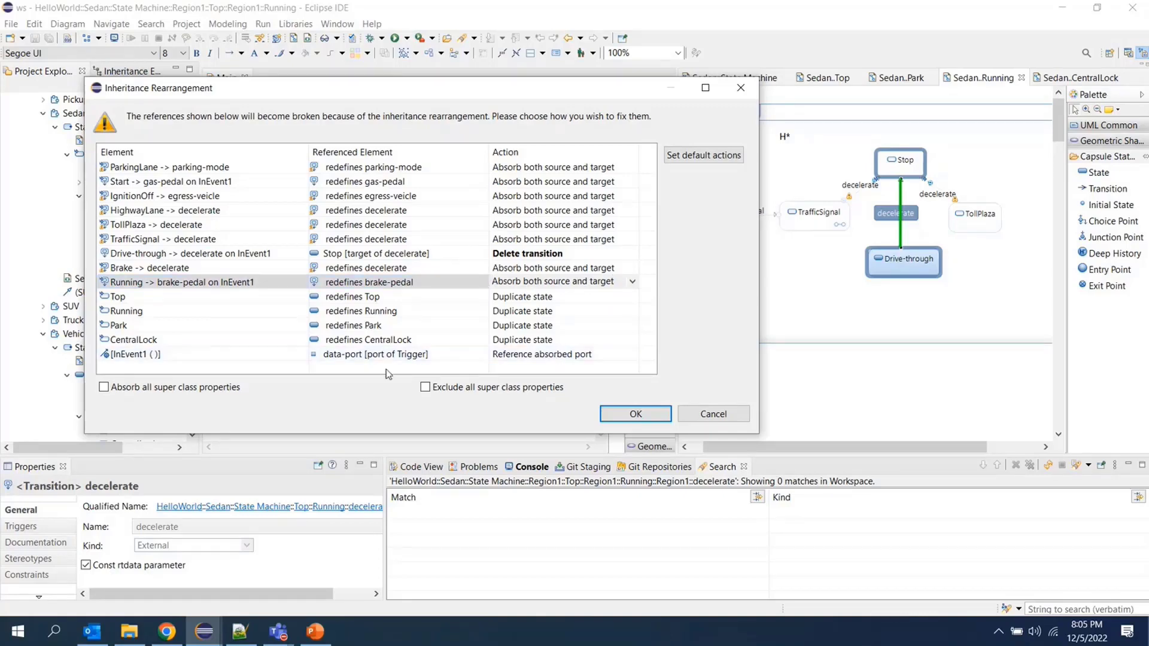
click(206, 358)
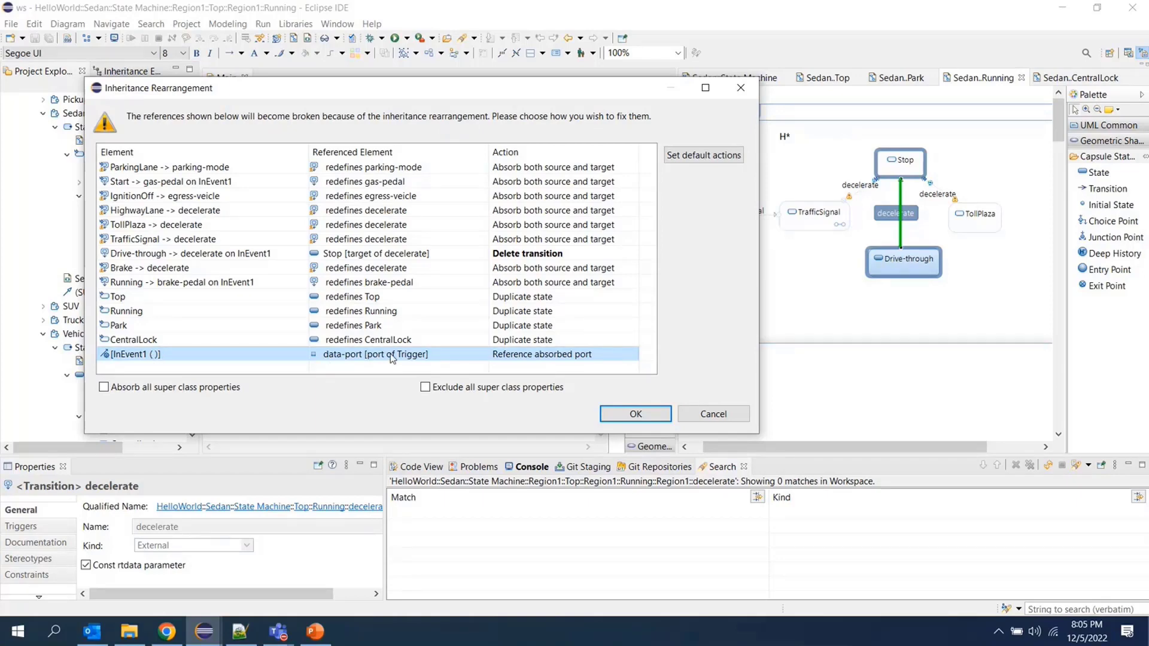
key(Return)
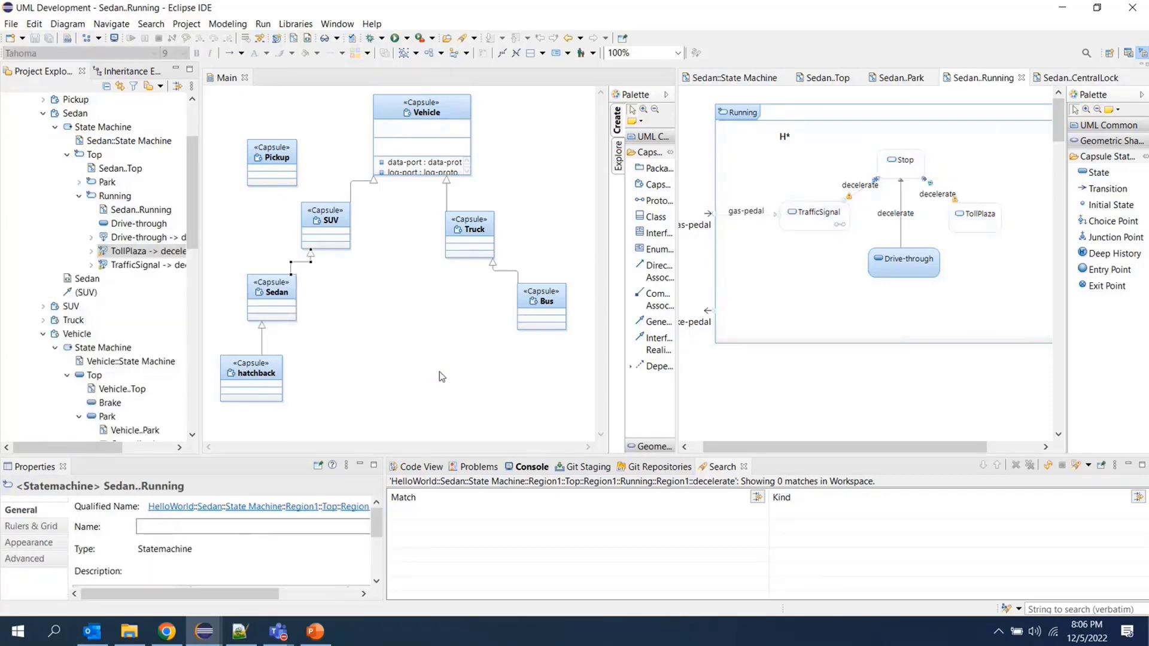
Step: Redirect Sedan's generalization from SUV to Pickup again and widen the Inheritance Rearrangement dialog and its element column
drag(311, 250, 271, 163)
drag(472, 142, 511, 142)
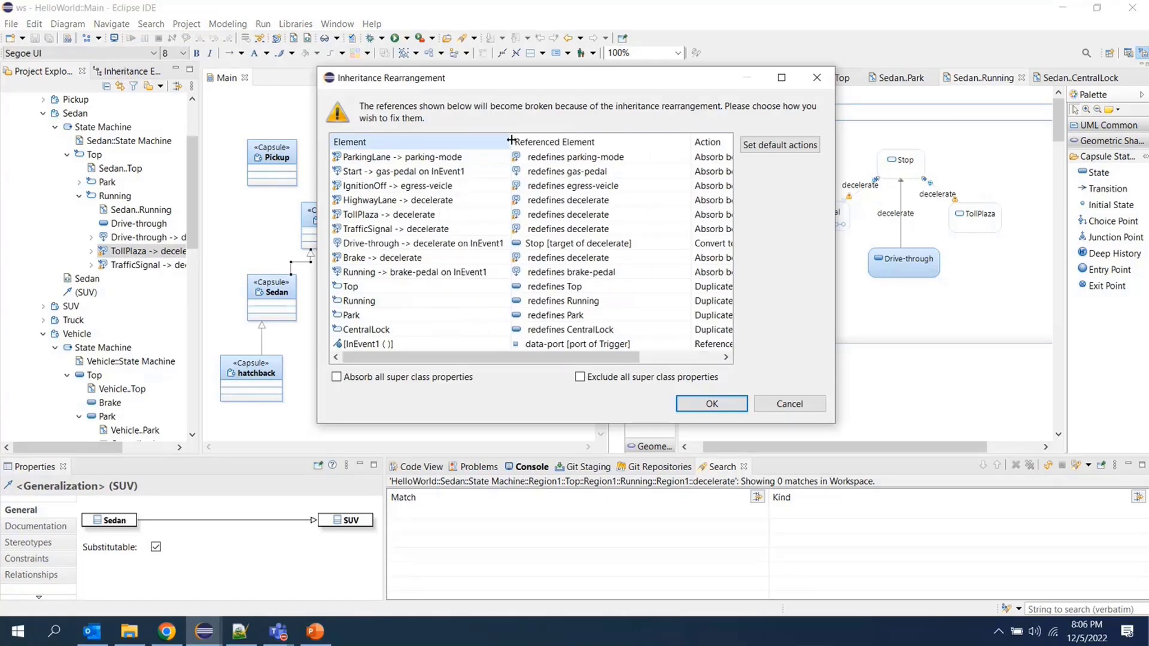
drag(835, 222, 994, 219)
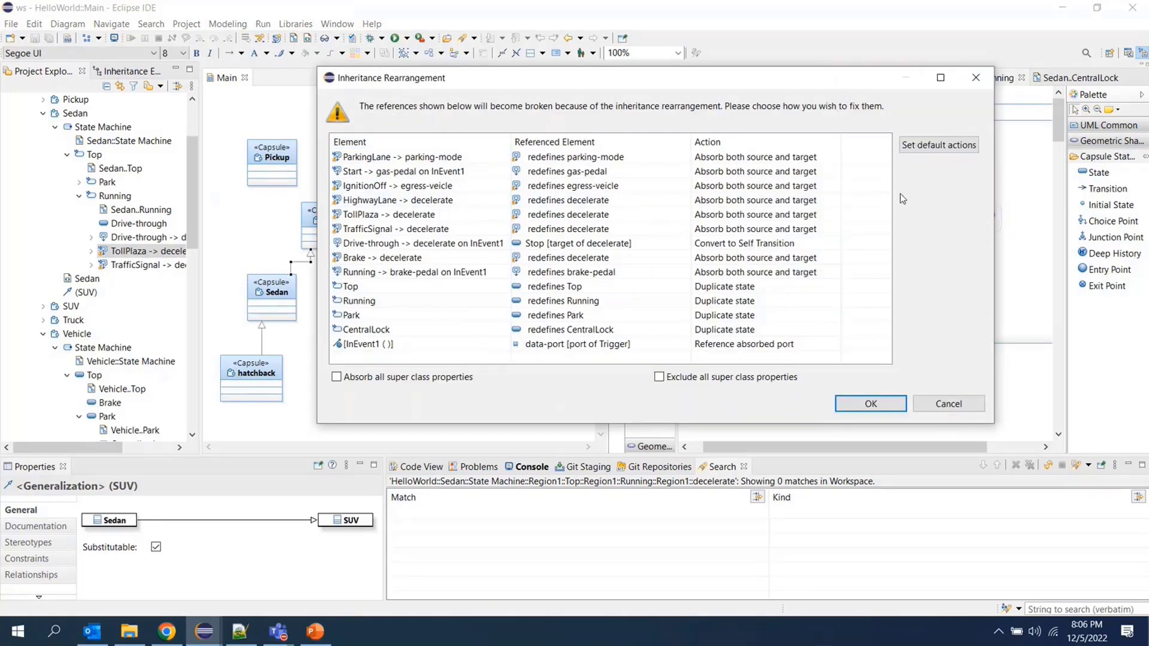
drag(692, 83, 488, 100)
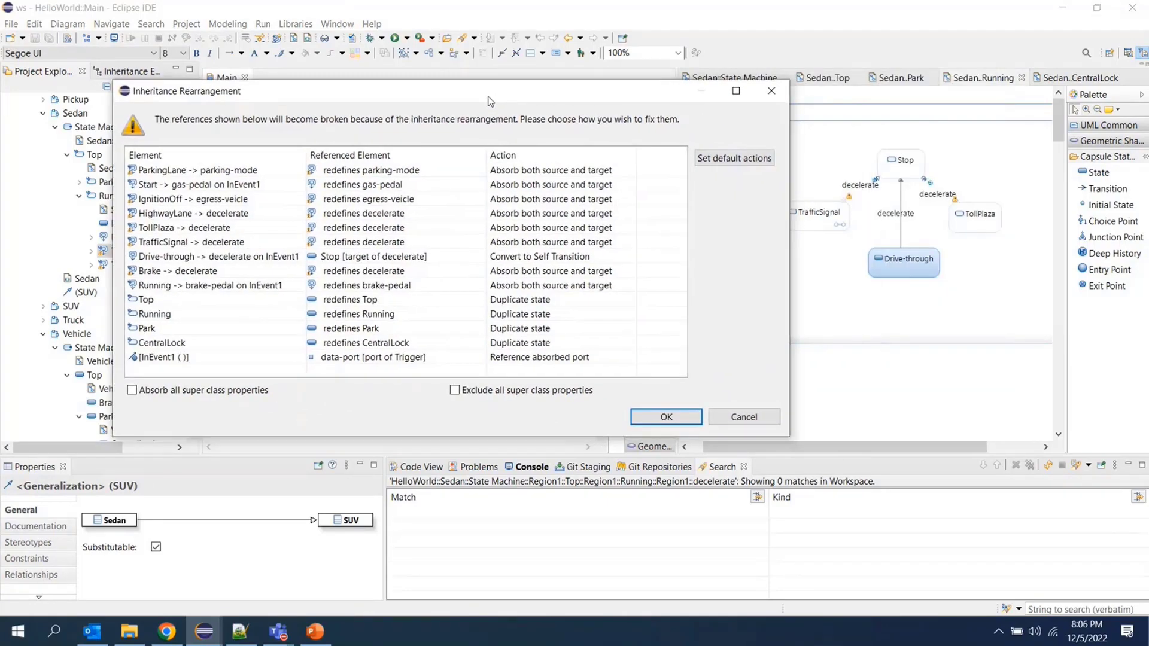
Step: Show the TollPlaza decelerate transition in its state diagram from the broken references list
right_click(179, 228)
mouse_move(206, 236)
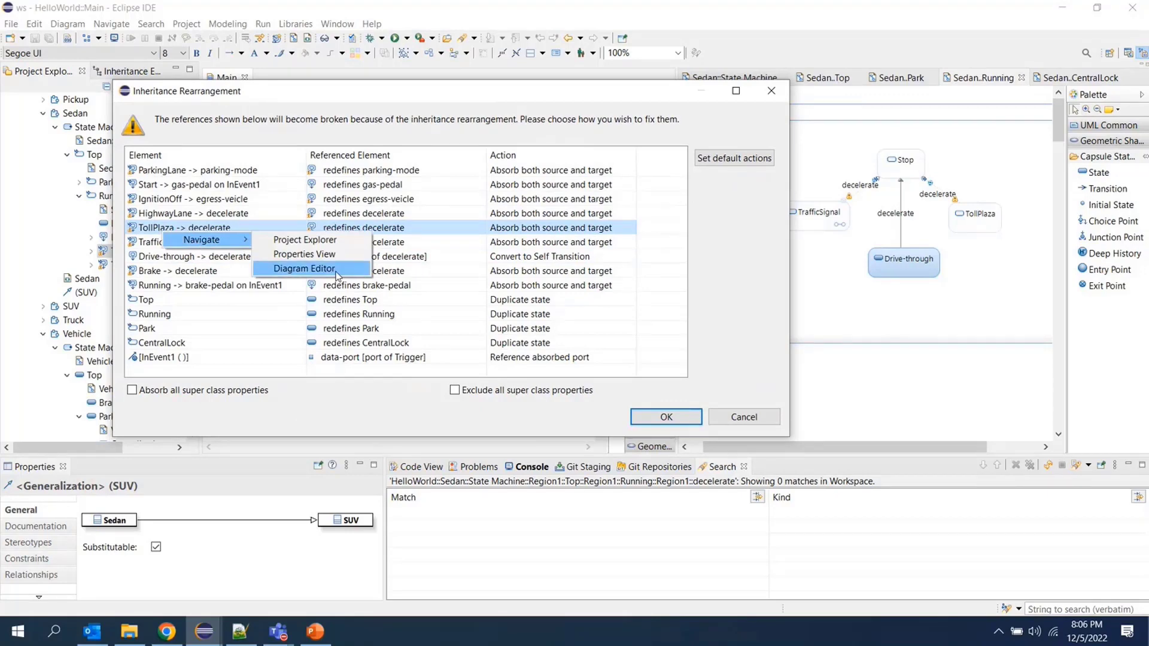
click(335, 280)
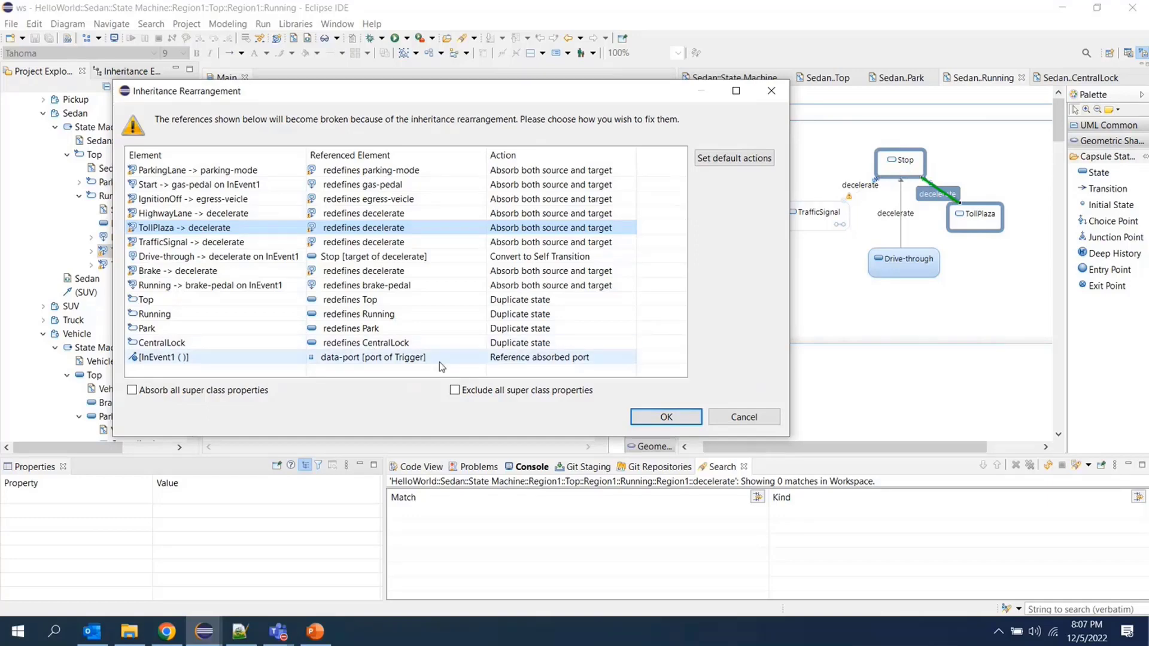
Step: Try the Delete transition action for the IgnitionOff egress-veicle and Drive-through decelerate transitions, and restore the default actions
click(615, 201)
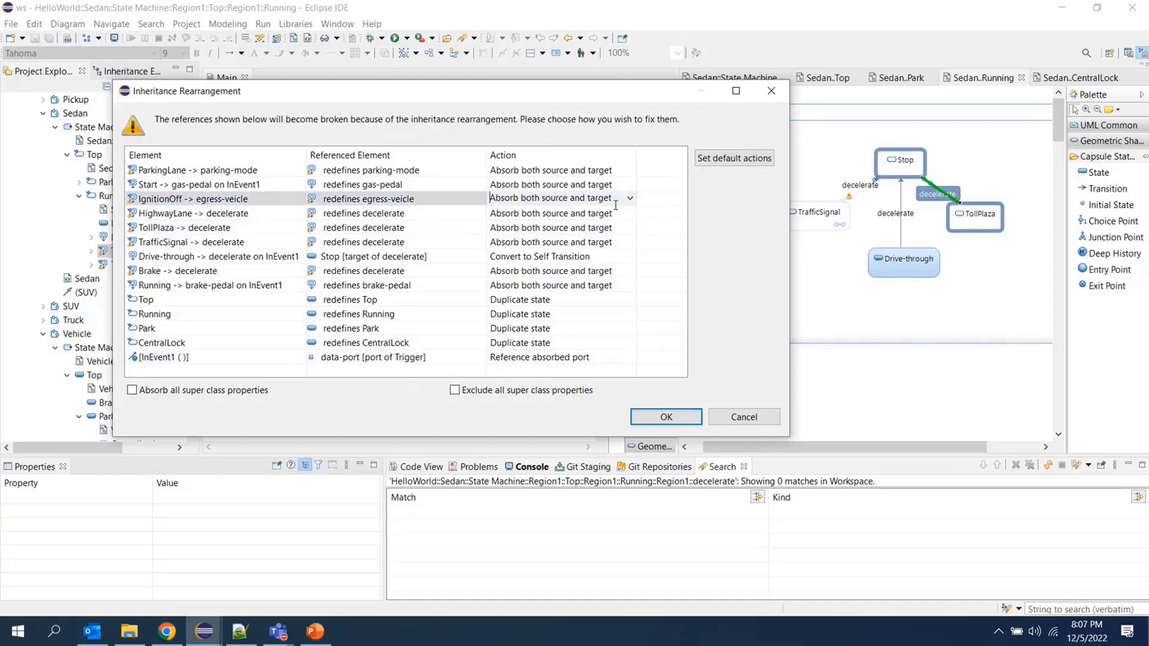
click(616, 198)
click(562, 224)
click(559, 256)
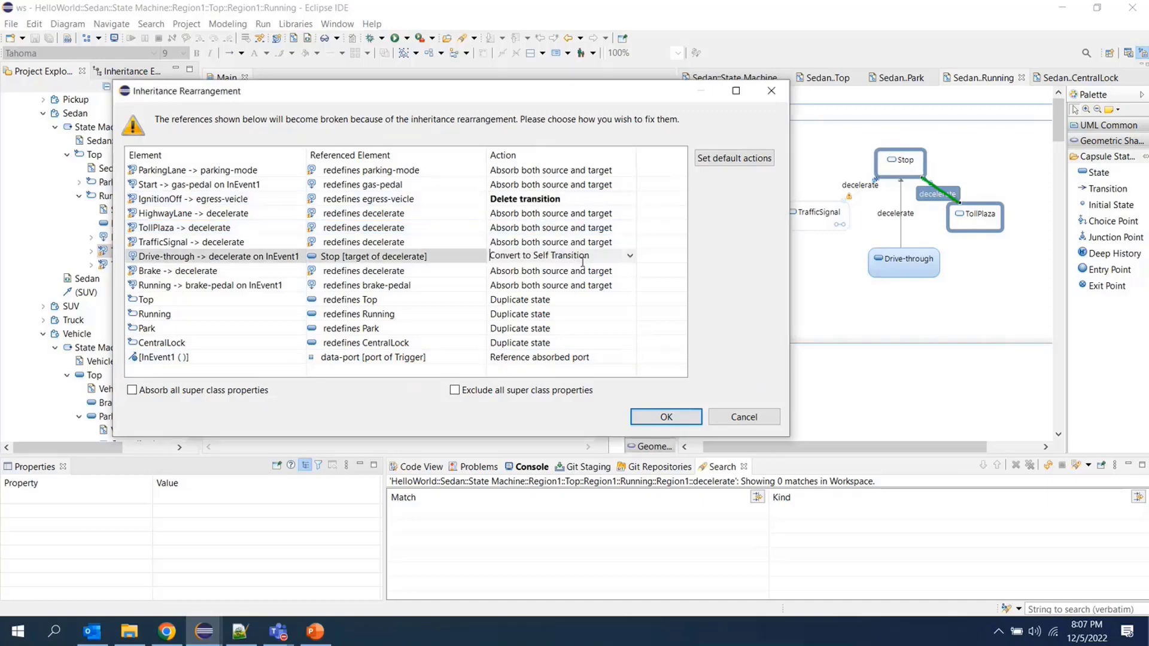
click(560, 256)
click(548, 294)
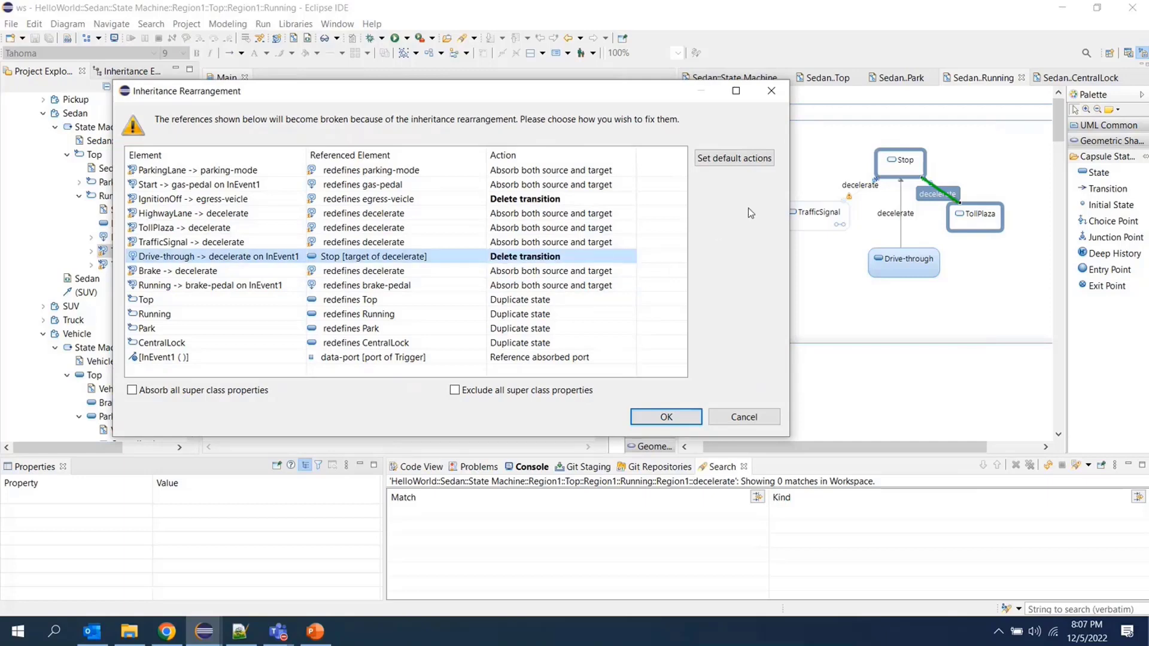
click(734, 158)
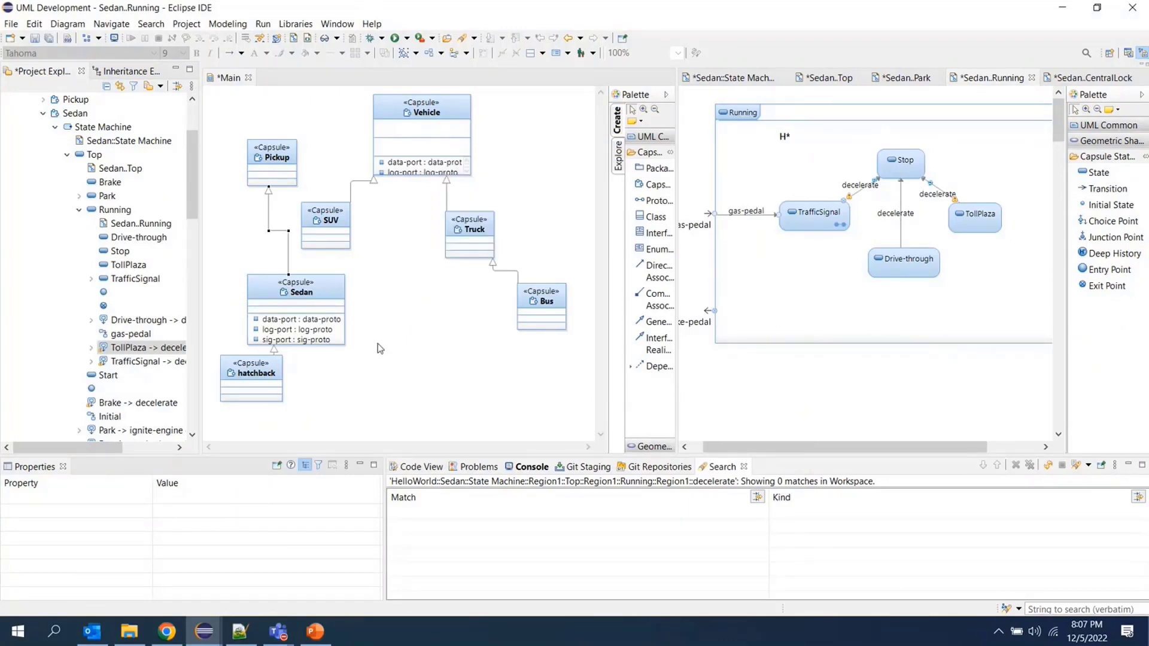
Step: Undo the inheritance rearrangement so Sedan inherits from SUV again in the Main diagram
click(358, 393)
key(ctrl+shift+s)
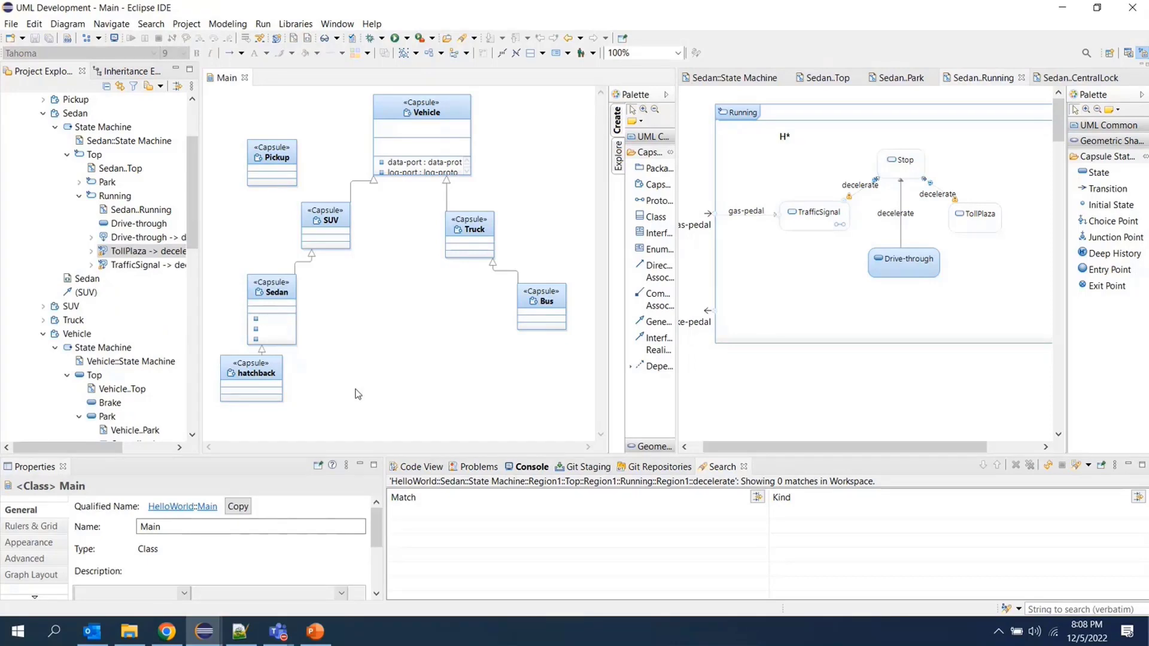